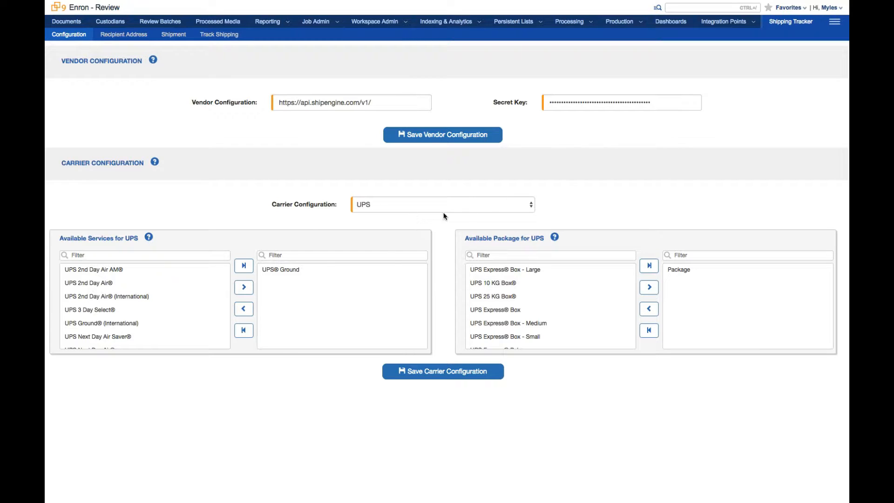
Step: Switch the carrier configuration to FedEx and back to UPS to compare available services and packages
click(531, 208)
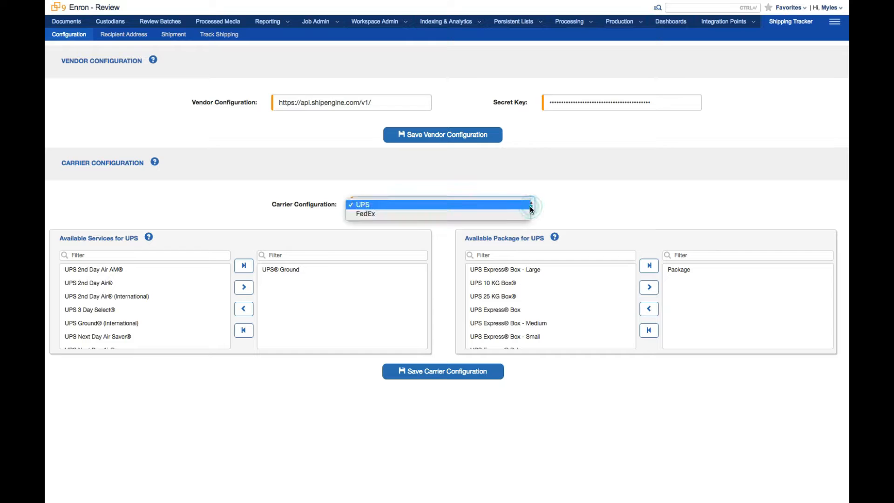
click(519, 214)
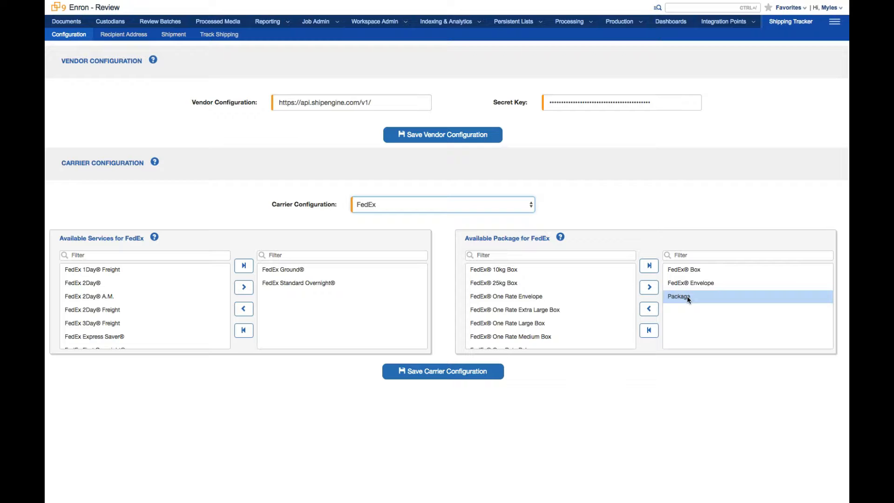
click(529, 207)
click(519, 195)
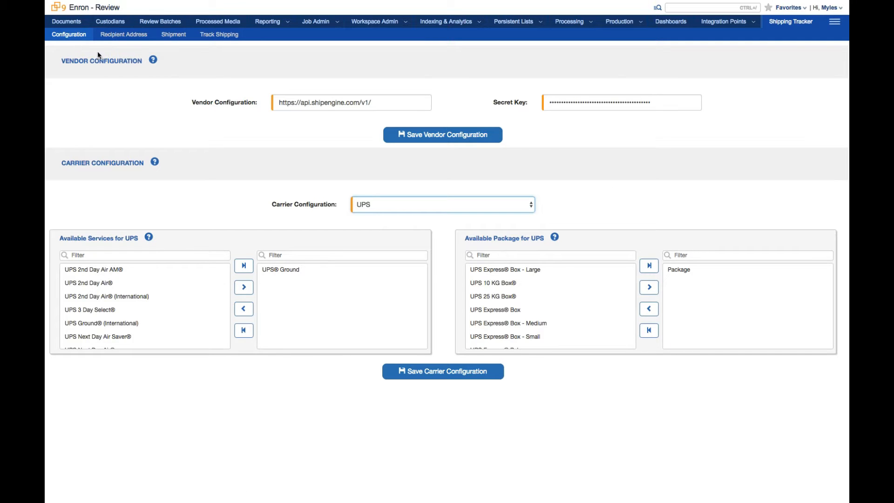
Step: Open the E-Discovery SFO recipient address record to review its recipient users, then return to the list
click(125, 37)
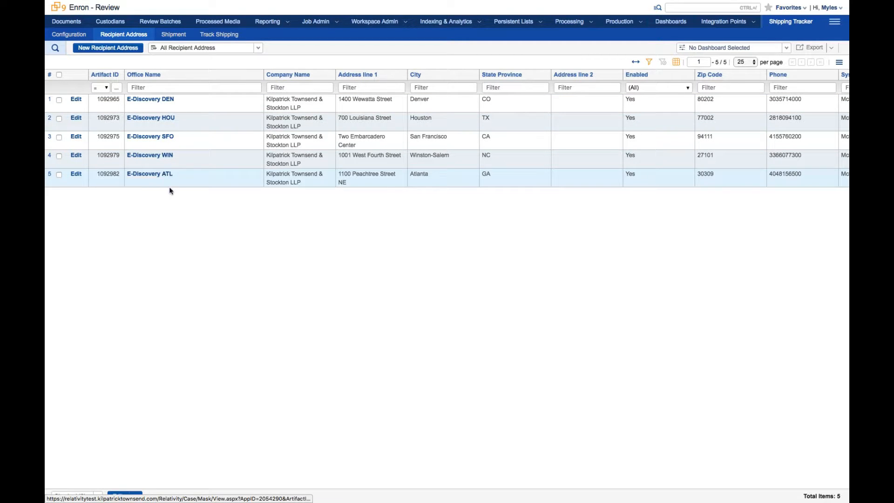
click(168, 140)
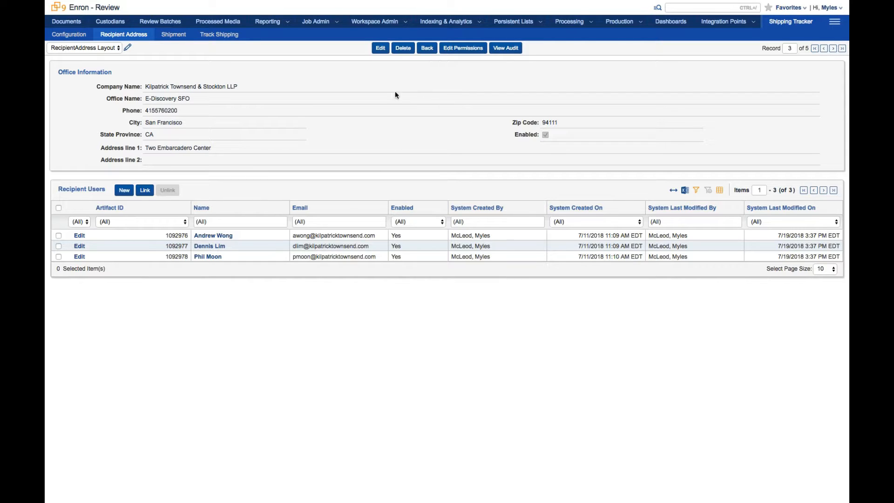
click(431, 53)
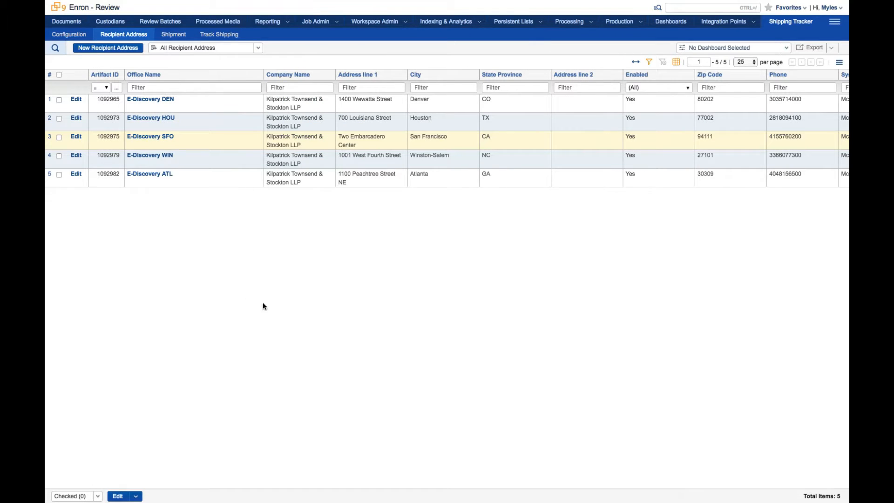
Step: Open the new shipment form and enter the sender's name and e-mail address
click(177, 37)
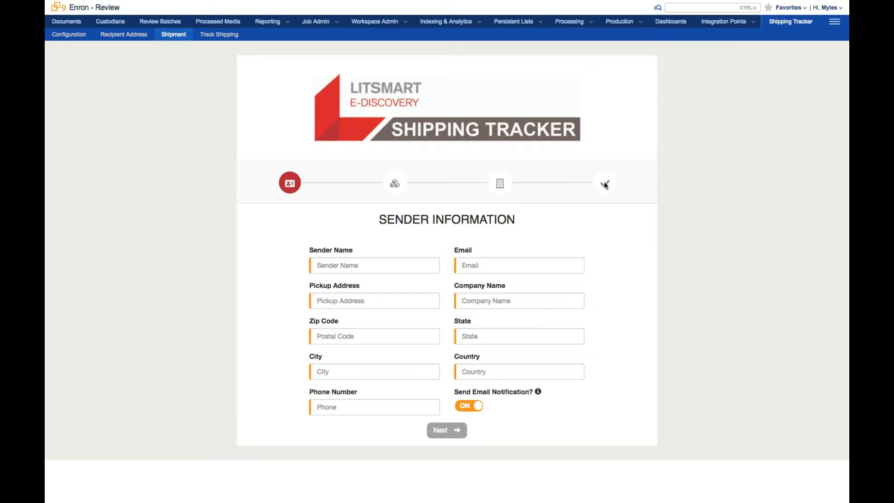
click(356, 265)
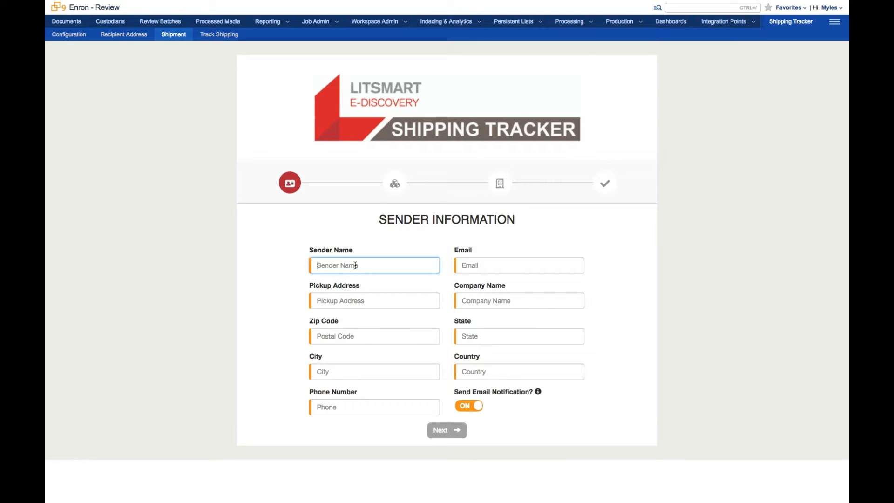
text(Lot)
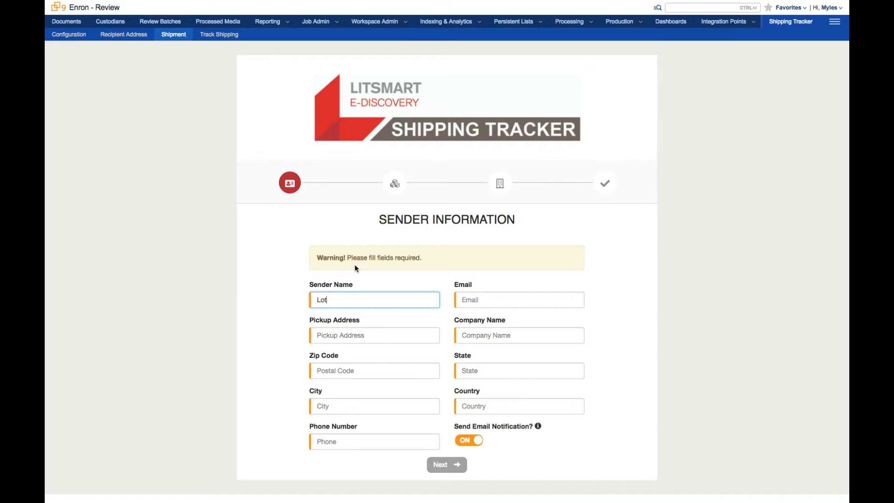
text(sa Email)
click(488, 299)
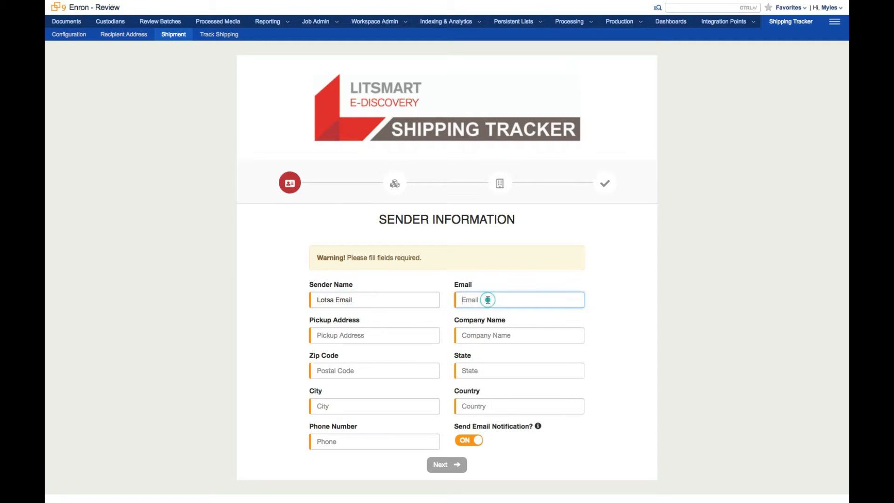
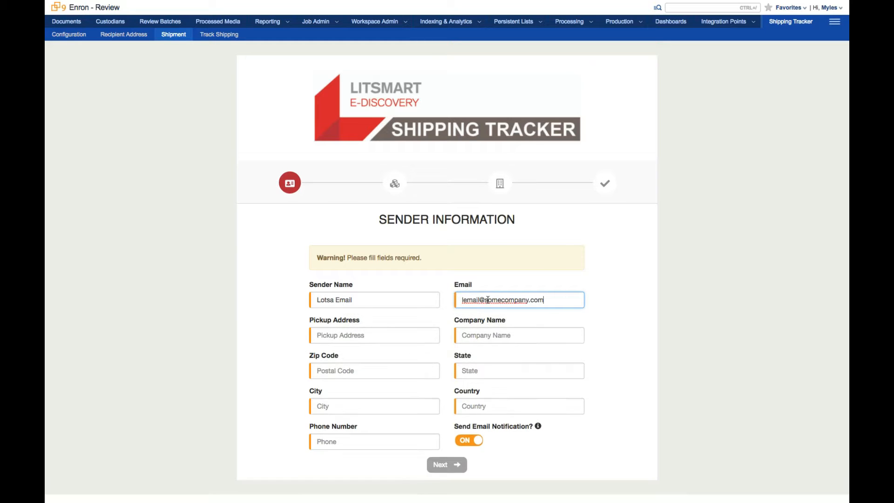
Step: Enter the pickup address on Peachtree and pick the matching Atlanta autocomplete suggestion
click(380, 335)
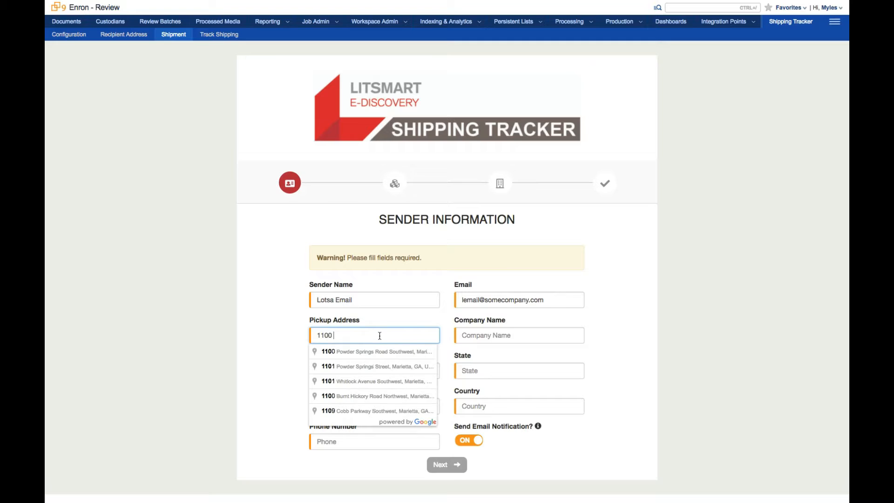
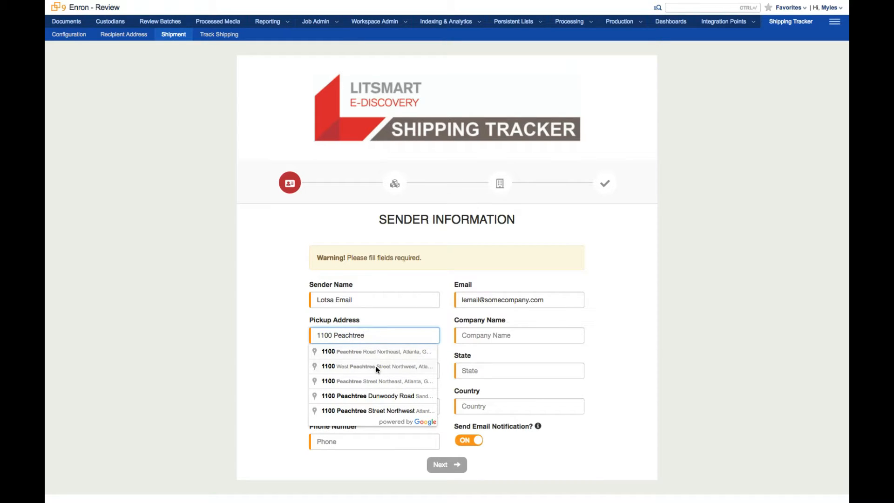
click(373, 381)
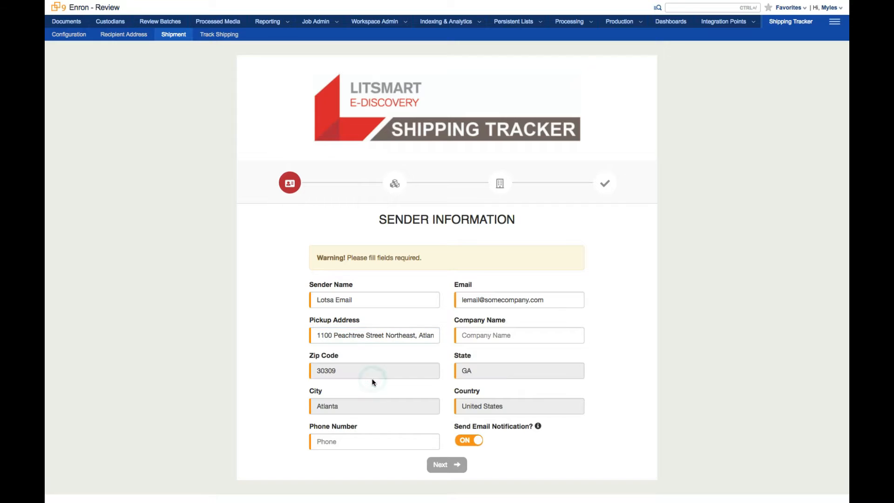
Step: Set the company name to Some Company, Inc. and switch off the e-mail notification
click(483, 334)
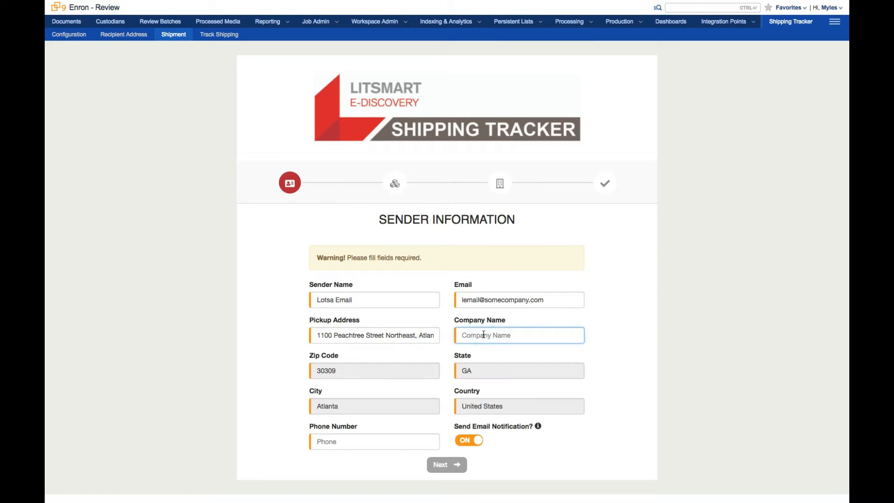
text(Some Company, Inc.)
click(477, 443)
Step: Enter the sender's phone number and continue to the package information page
click(417, 442)
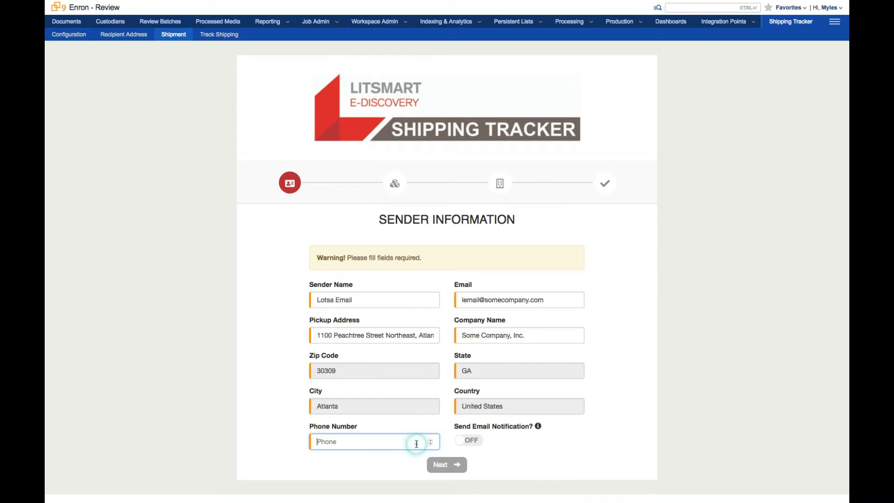
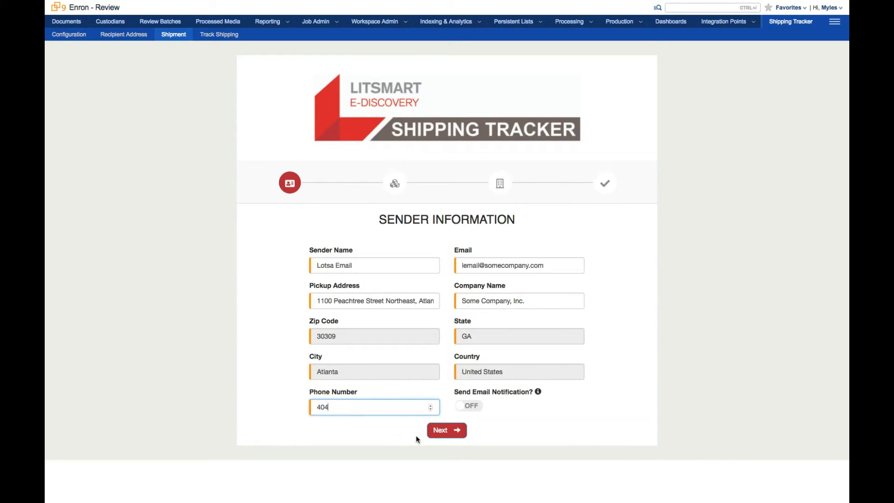
click(449, 432)
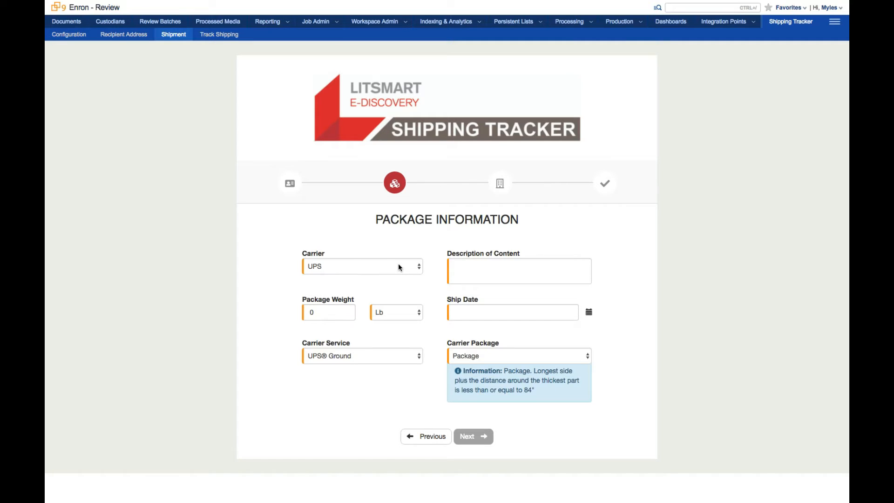
Step: Choose FedEx as the carrier and set the package weight to 0.1 Lb
click(419, 269)
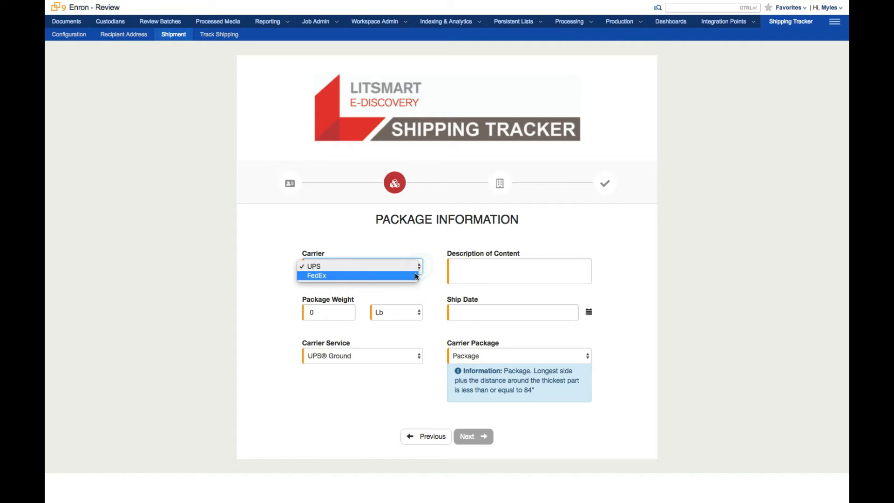
click(415, 275)
click(331, 312)
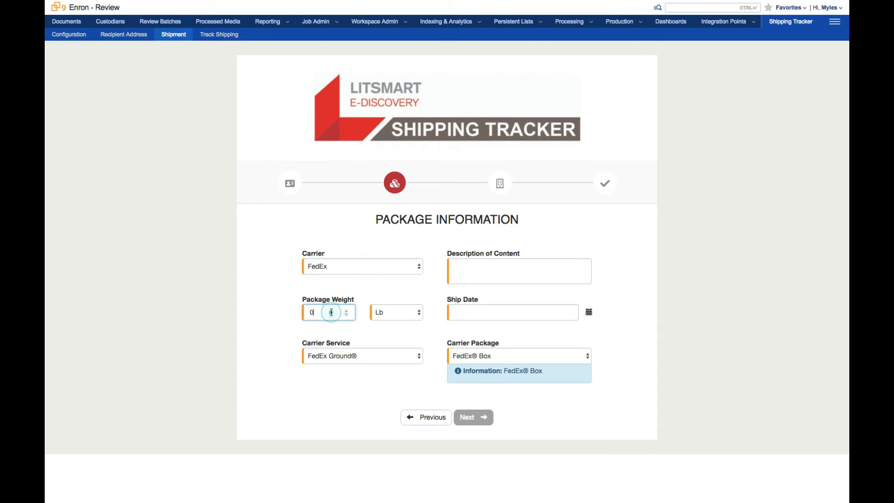
text(.1)
Step: Describe the content as Test label and set the ship date to 2018-08-08
click(468, 272)
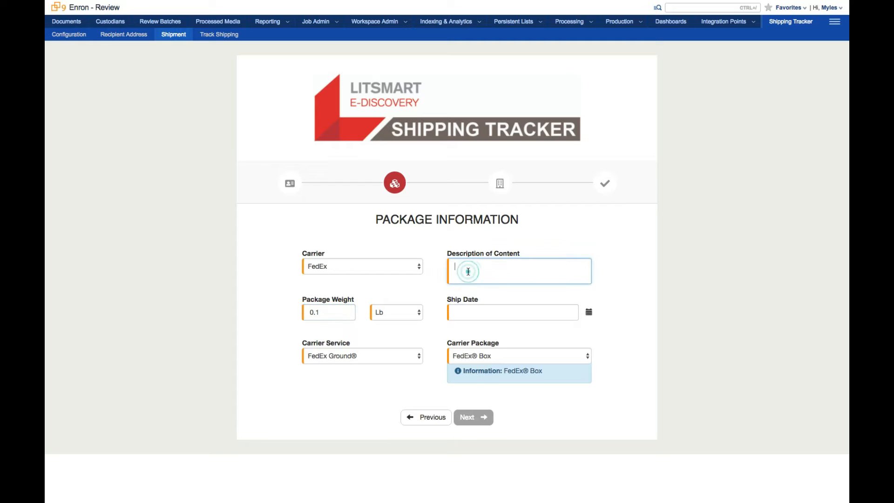
text(Test label)
click(590, 314)
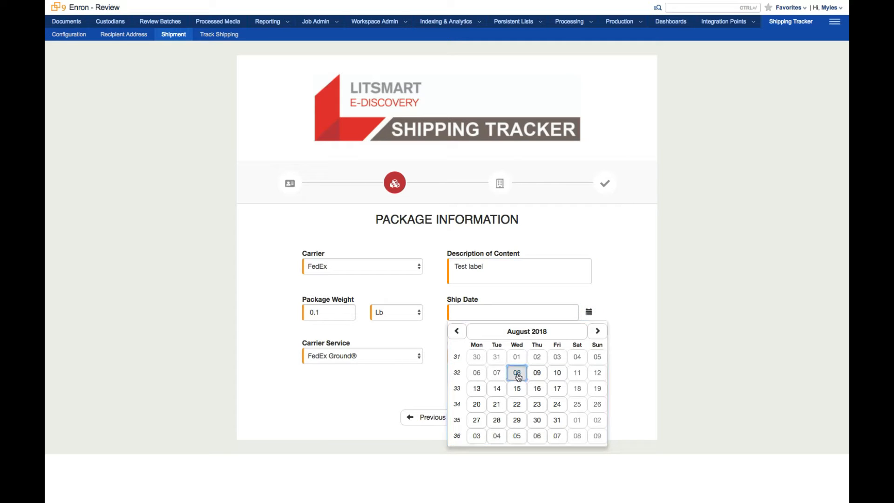
click(517, 376)
Step: Select Package as the carrier package and continue to the recipient information page
click(506, 362)
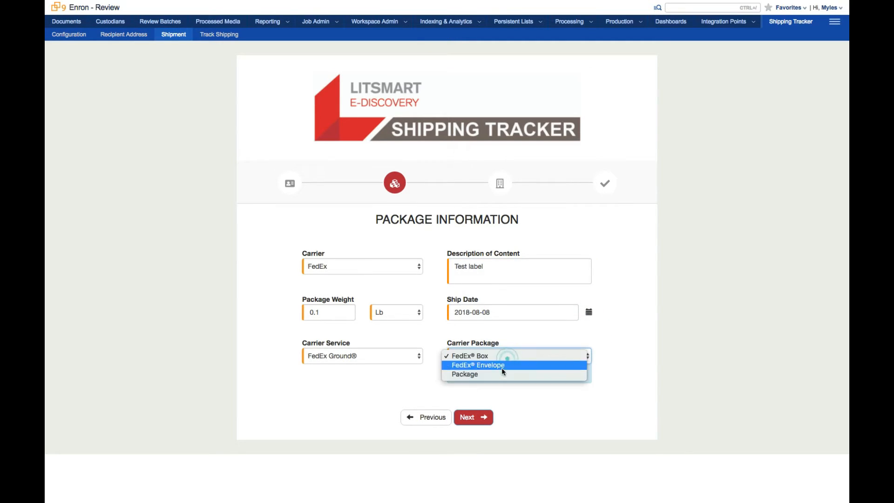
click(499, 373)
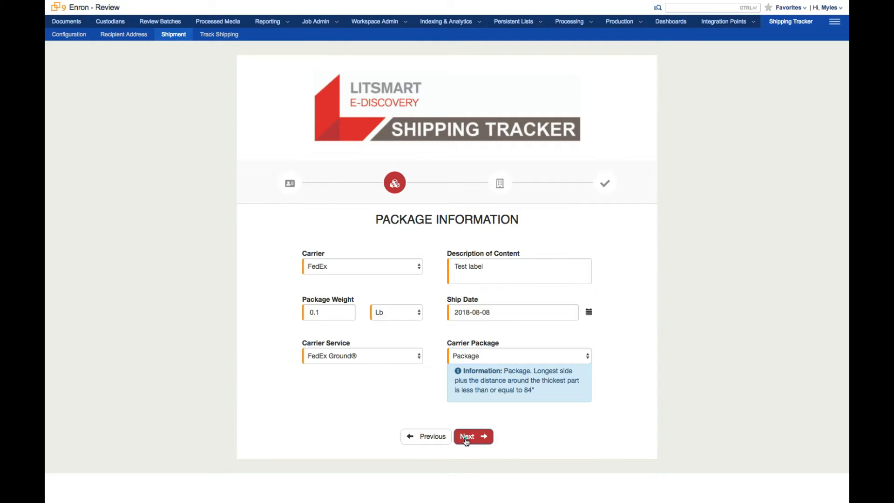
click(466, 438)
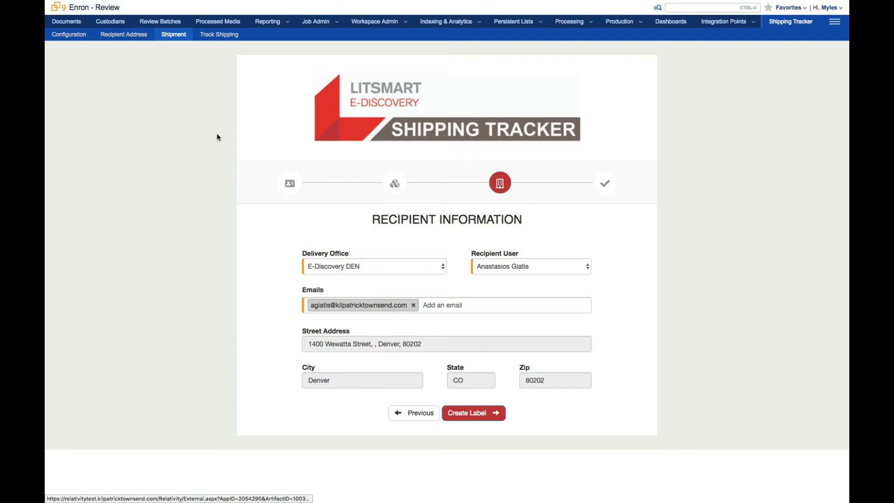
Step: Set the delivery office to E-Discovery SFO, choose the second recipient user, and create the label
click(408, 270)
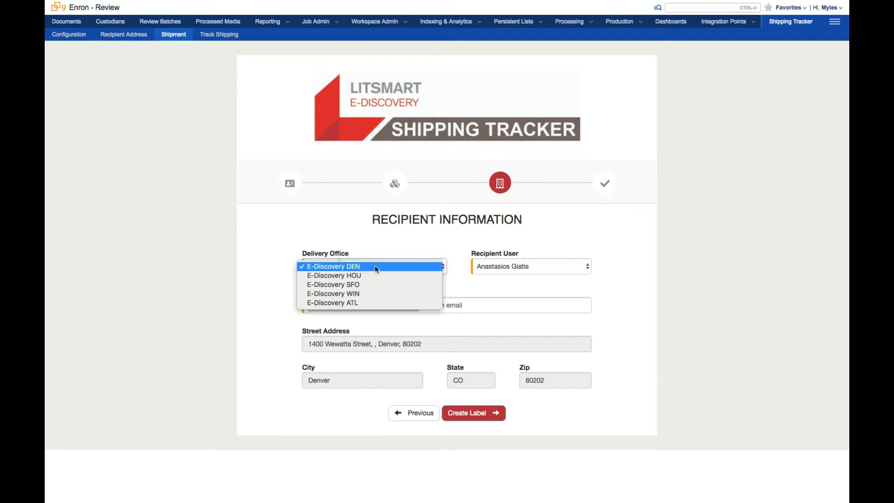
click(410, 285)
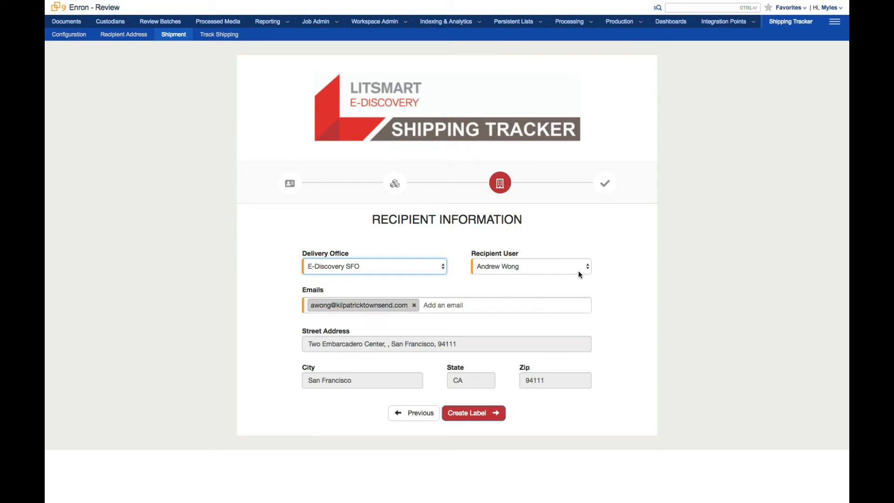
click(586, 271)
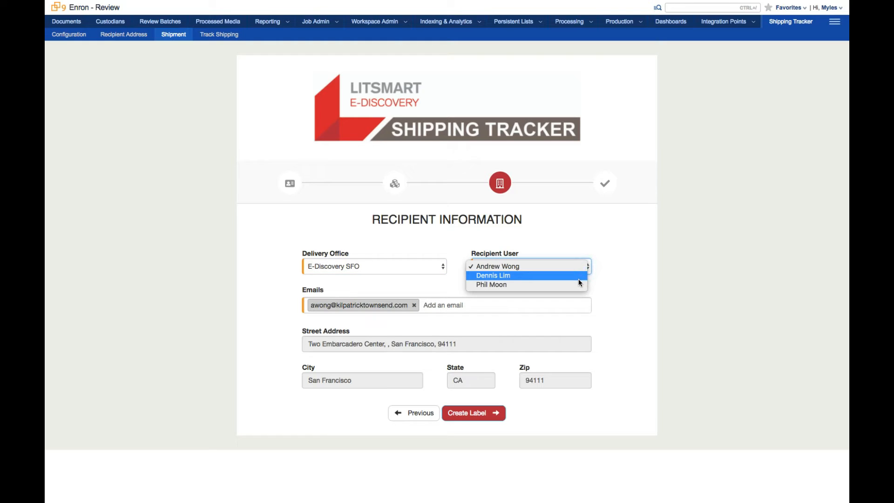
click(578, 279)
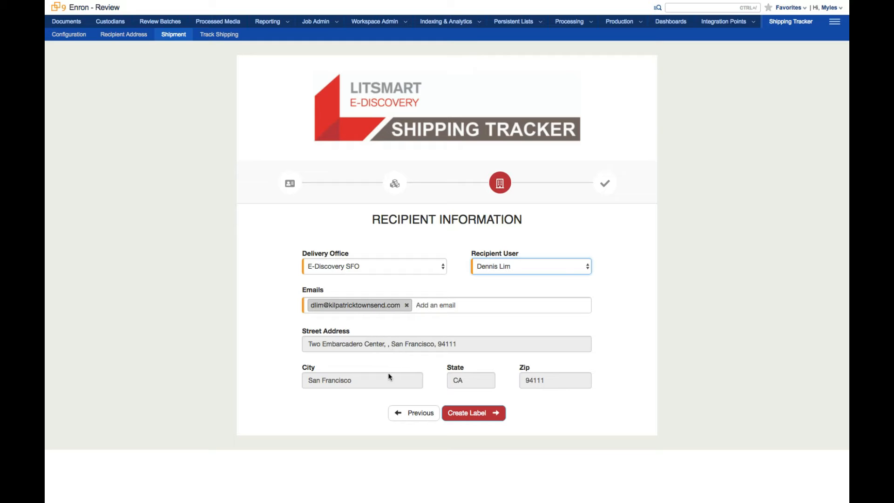
click(431, 399)
click(473, 416)
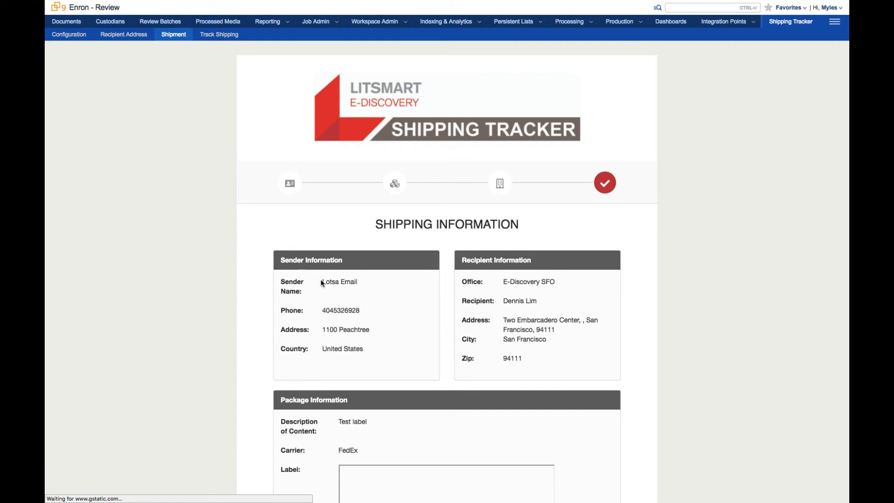
Step: Scroll through the generated shipping label preview and download the label
scroll(228, 287, down, 3)
scroll(227, 286, down, 2)
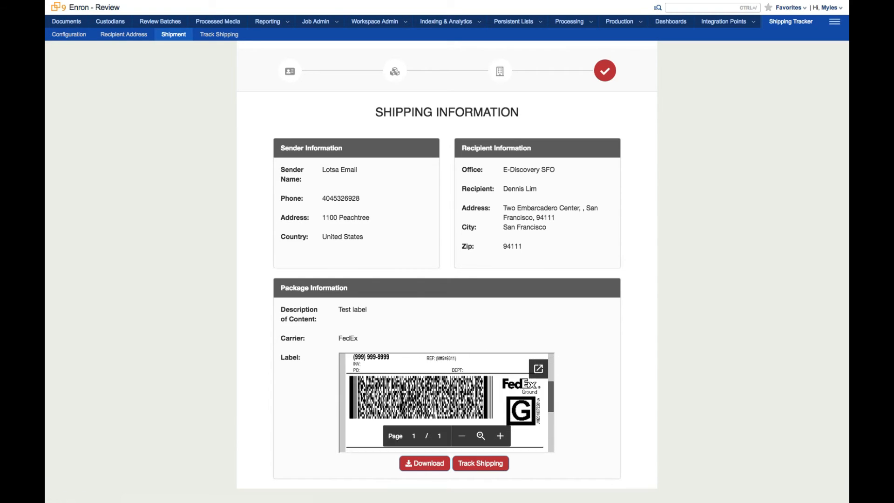
scroll(367, 399, down, 5)
scroll(367, 399, up, 7)
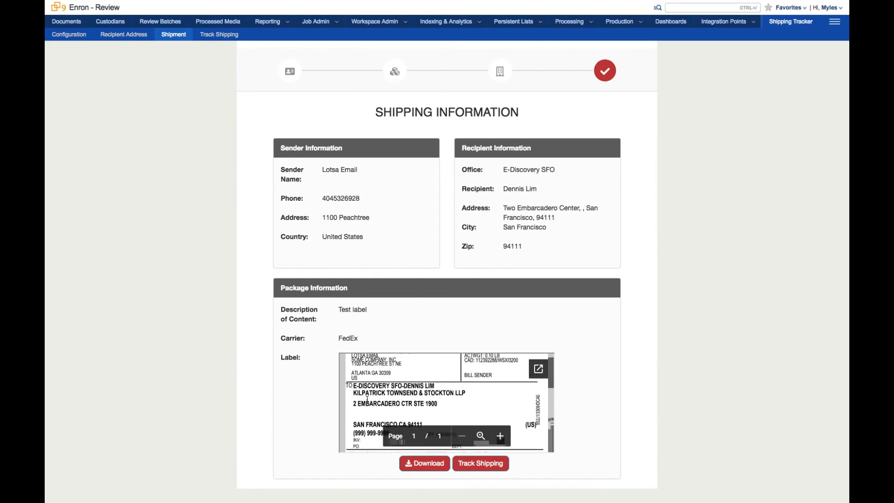
scroll(367, 399, up, 1)
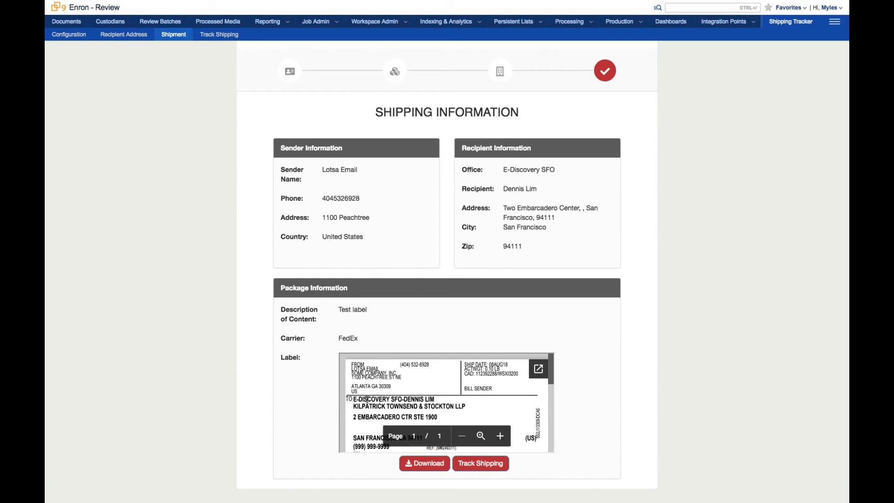
click(432, 473)
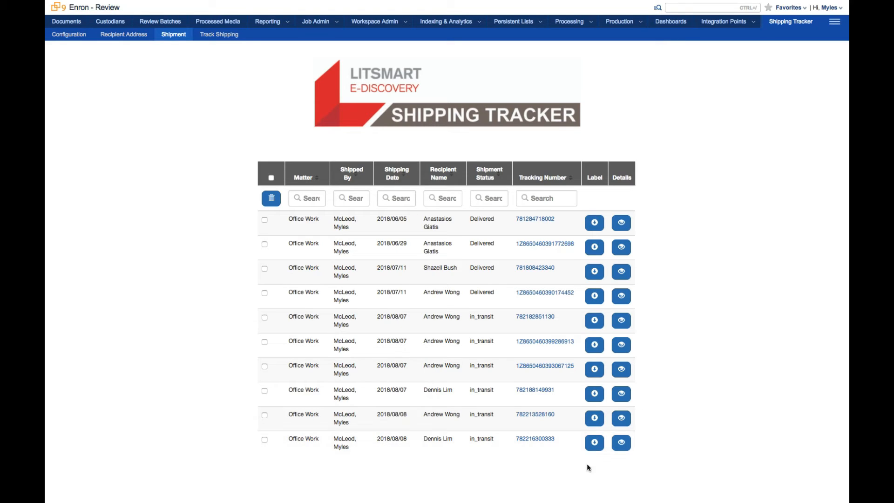
Step: Open the latest shipment's label PDF from the shipment list, then close its tab
click(623, 444)
click(595, 443)
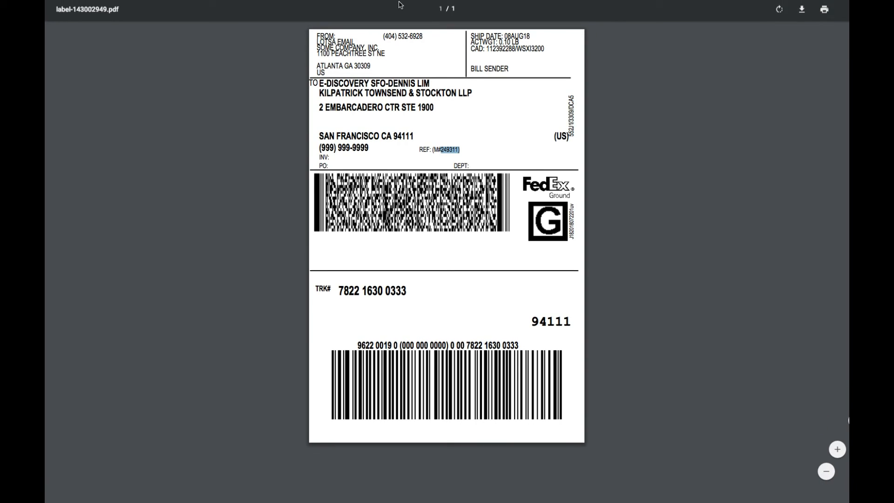
mouse_move(401, 2)
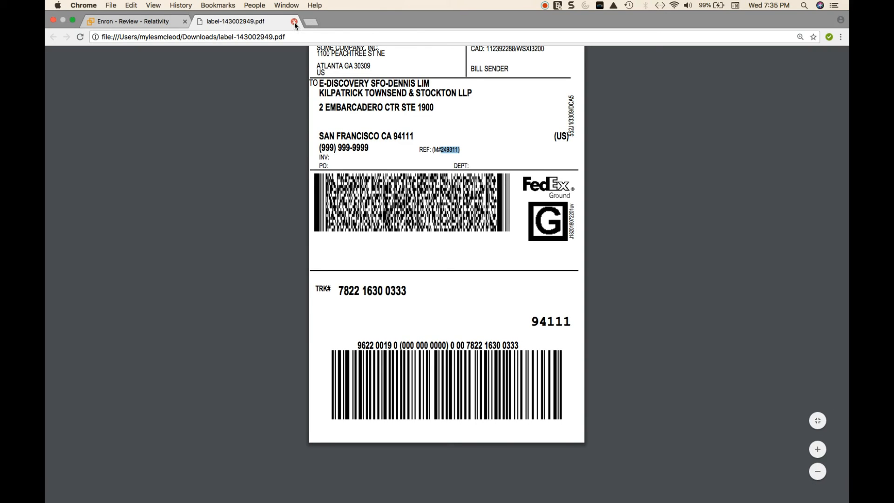
click(294, 22)
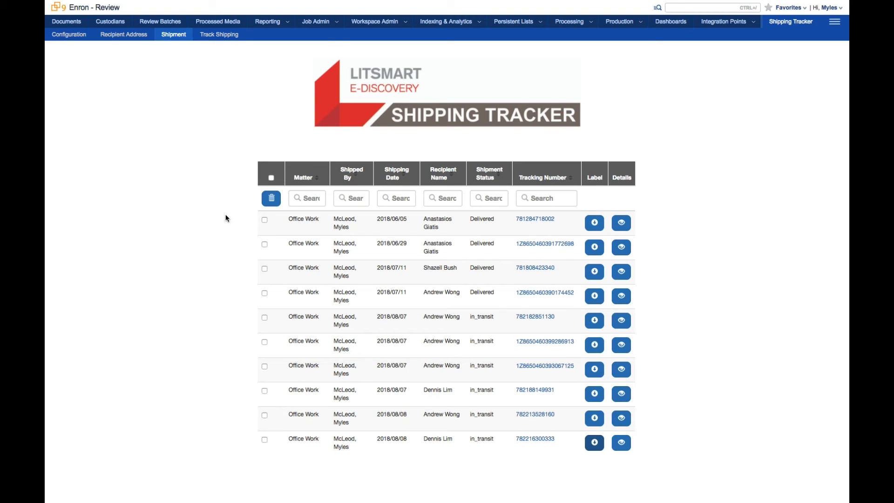